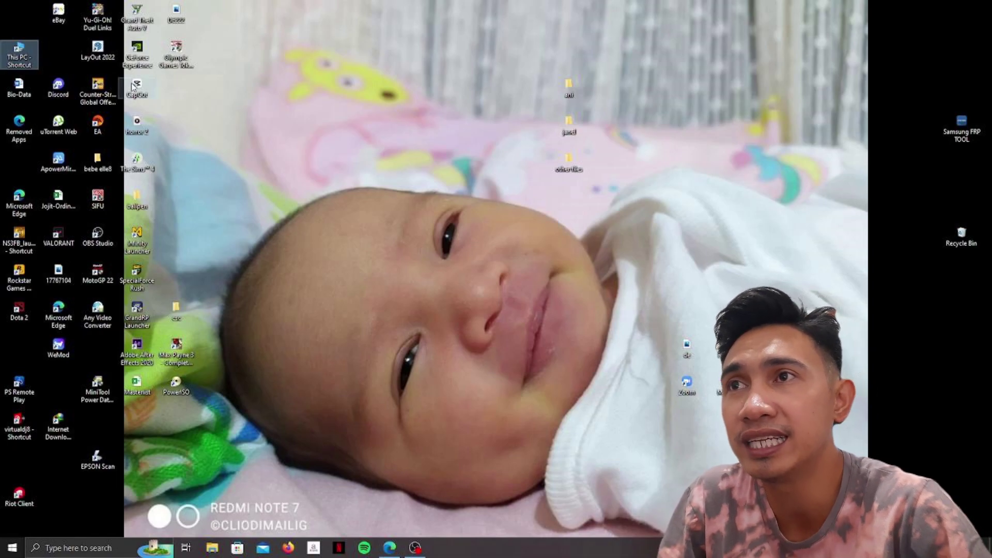
# - Open This PC and start Disk Cleanup from the properties of the Acer (C:) drive
pyautogui.click(363, 150)
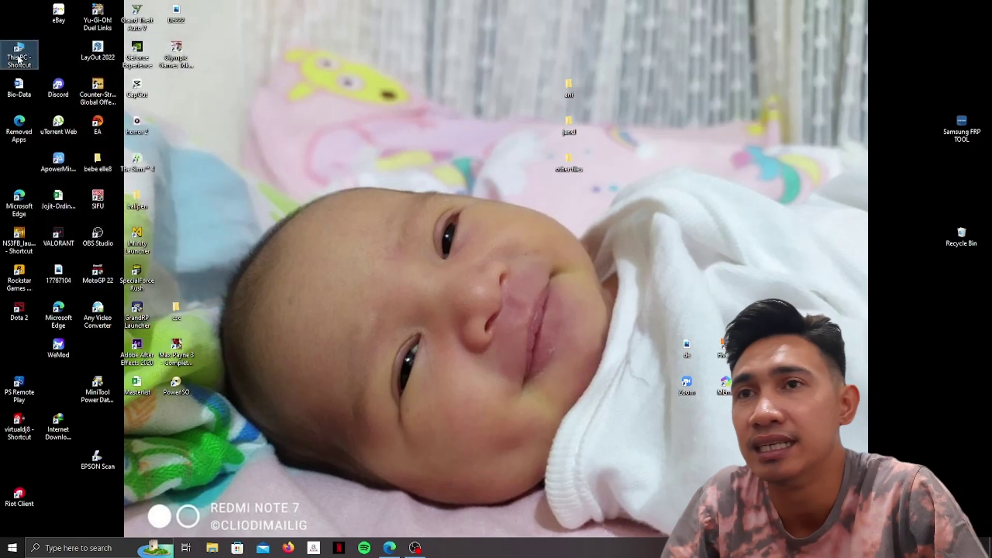
pyautogui.press('super+e')
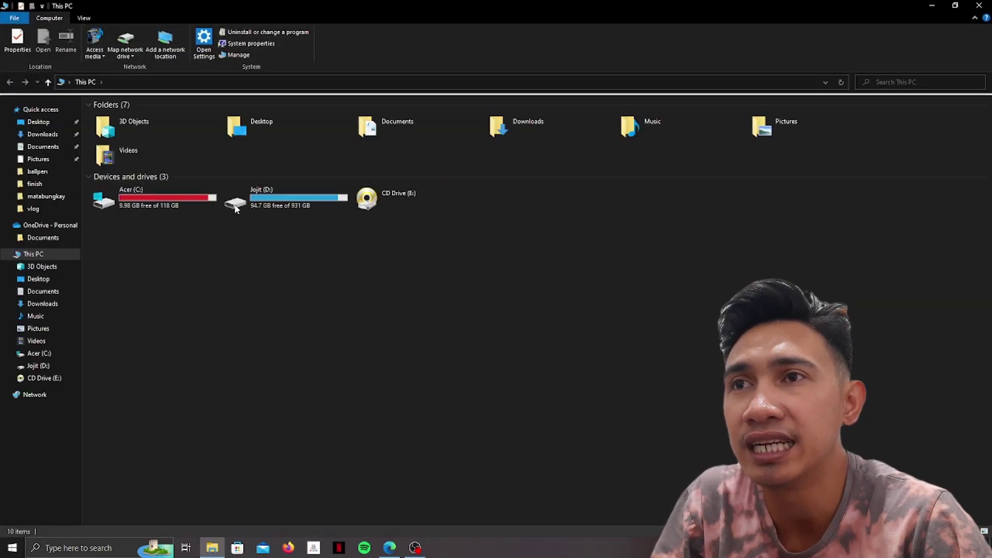
pyautogui.click(159, 196)
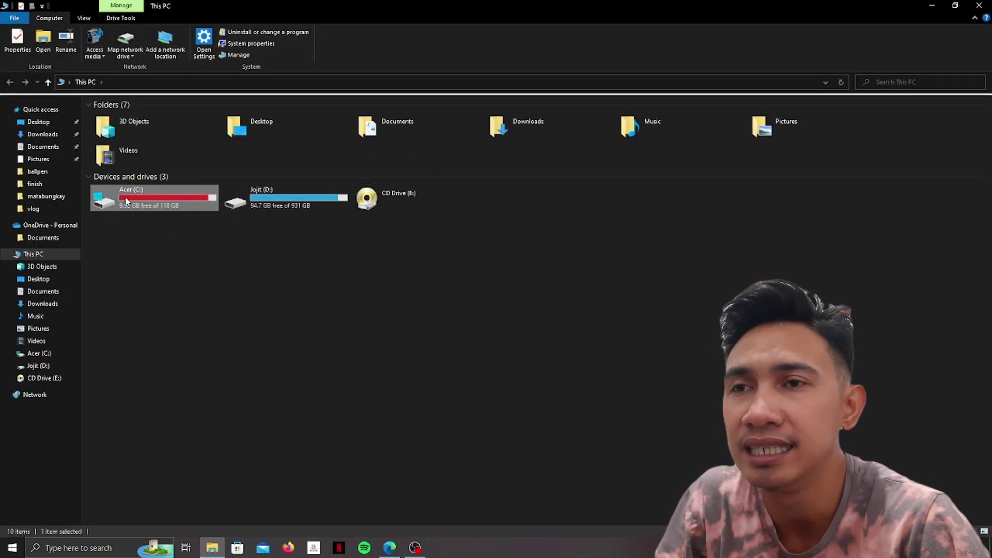
pyautogui.rightClick(159, 197)
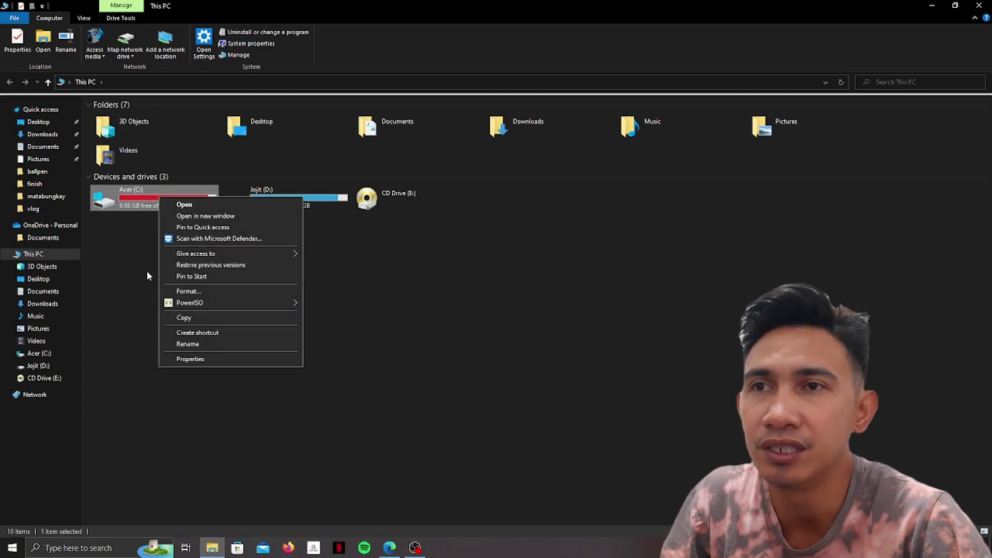
pyautogui.click(216, 359)
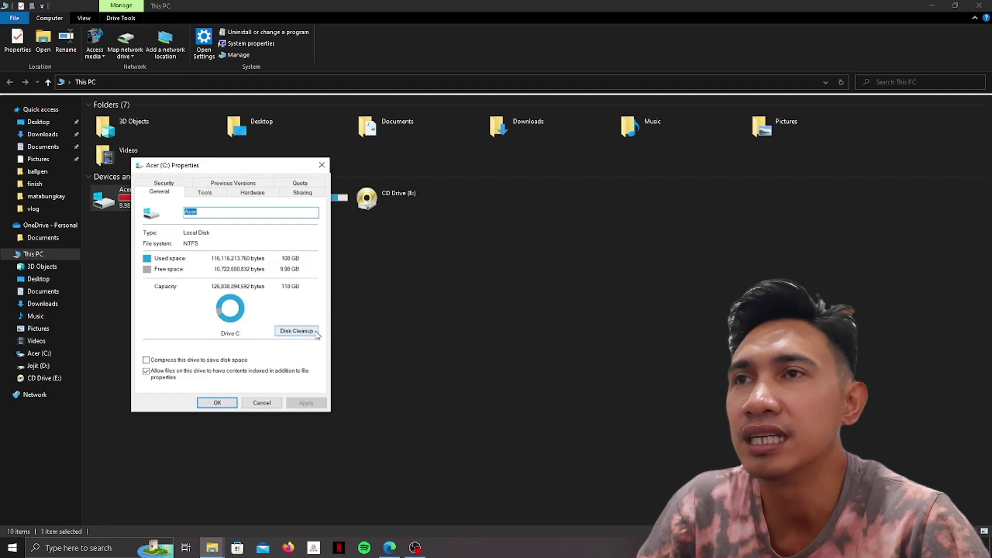
pyautogui.click(285, 332)
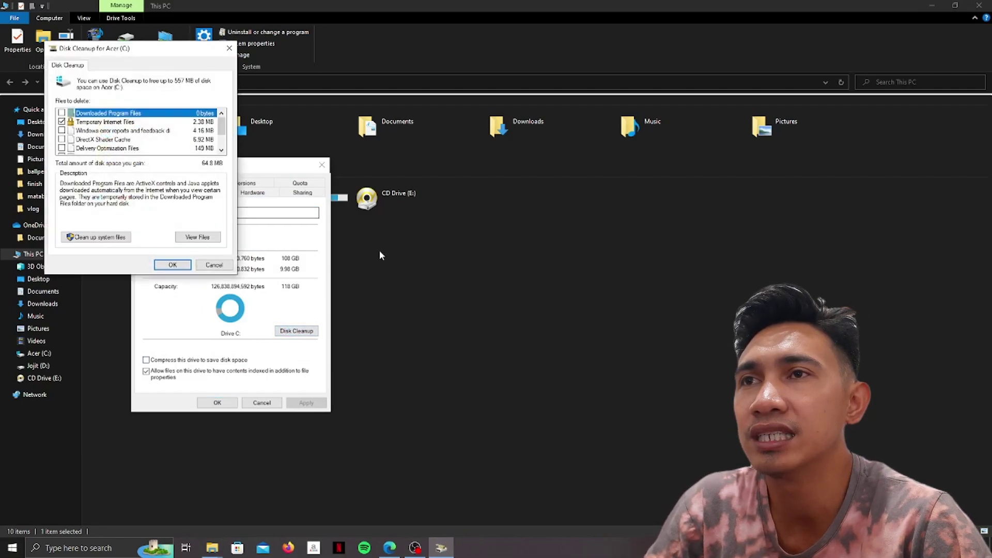
# - Review the cleanup categories, keep Temporary Internet Files and Temporary files checked, and permanently delete those files
pyautogui.click(104, 122)
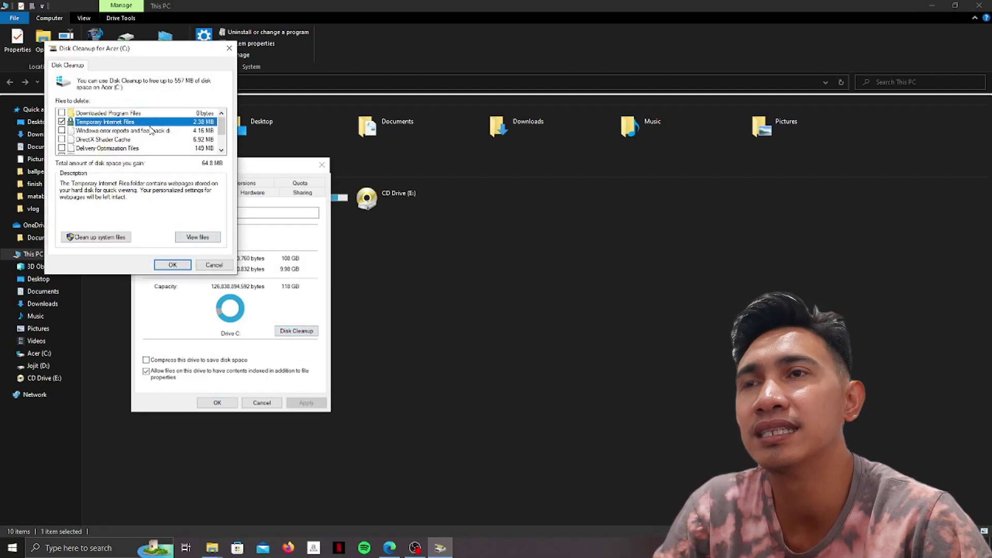
pyautogui.scroll(-3, 173, 130)
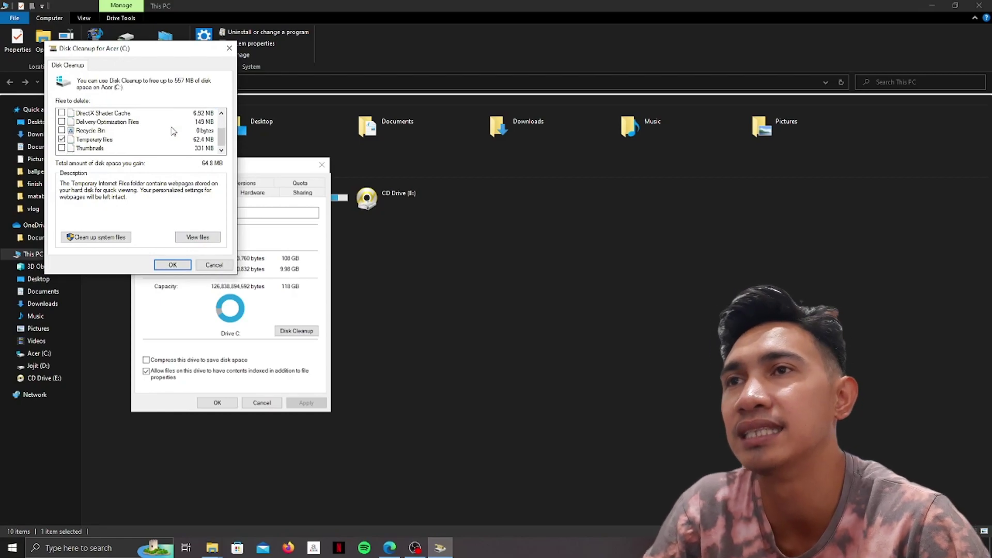
pyautogui.click(89, 143)
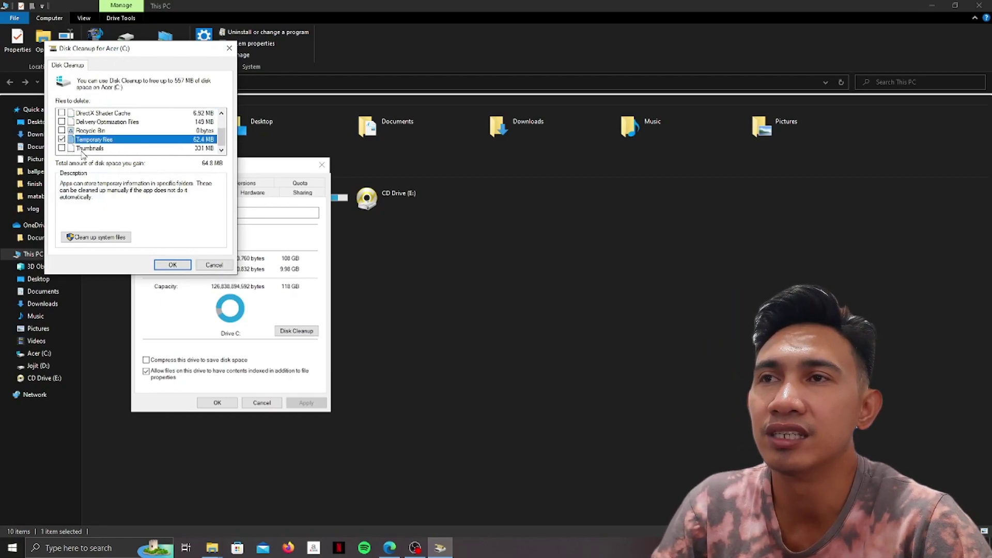
pyautogui.scroll(1, 129, 149)
pyautogui.scroll(-1, 129, 149)
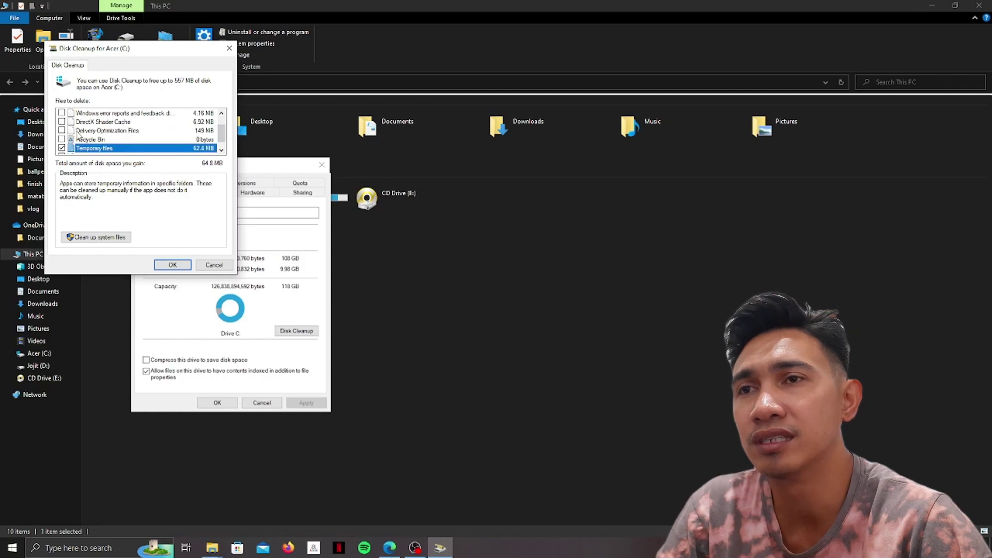
pyautogui.scroll(-1, 71, 136)
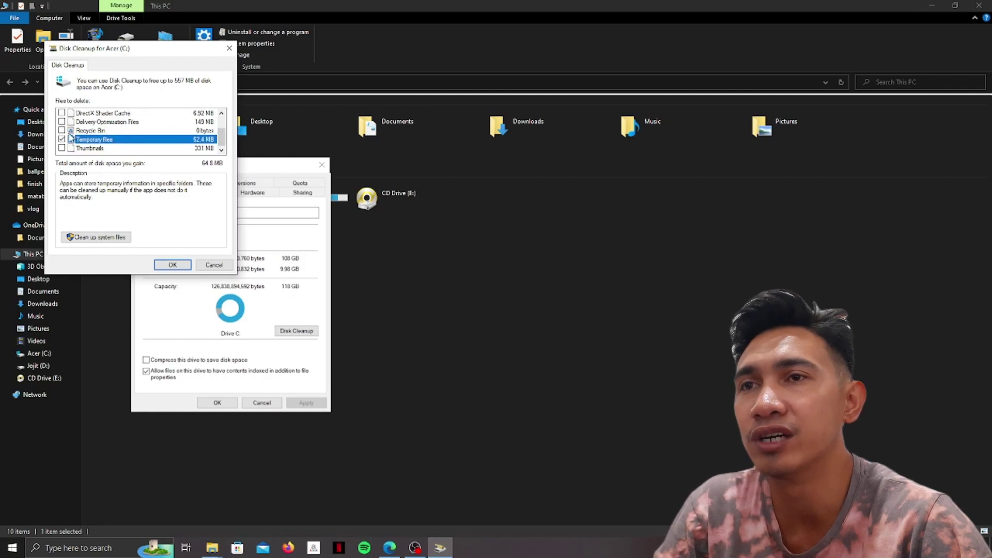
pyautogui.click(166, 265)
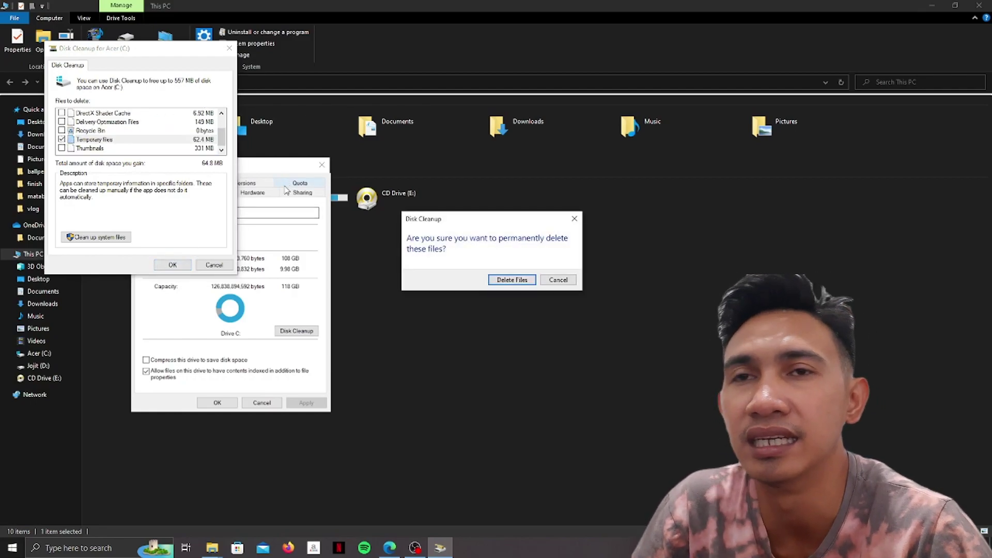
pyautogui.click(499, 280)
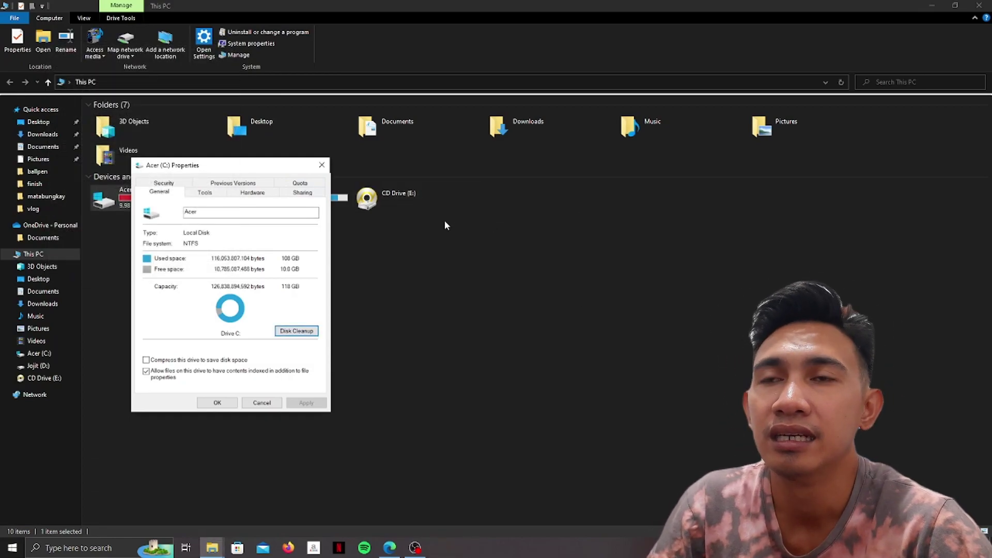
# - Close the drive properties and the This PC window, and refresh the desktop
pyautogui.click(217, 403)
pyautogui.click(979, 6)
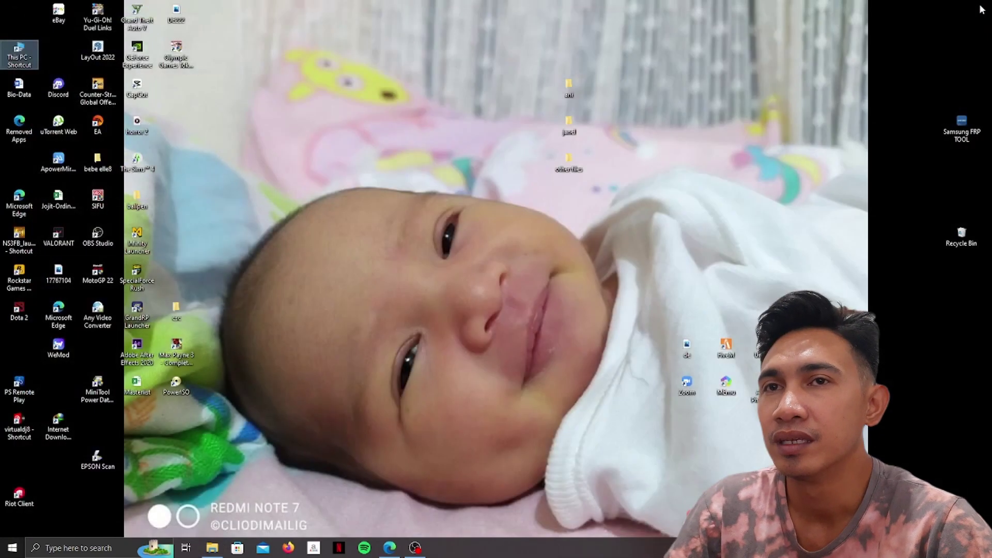
pyautogui.rightClick(348, 156)
pyautogui.click(375, 186)
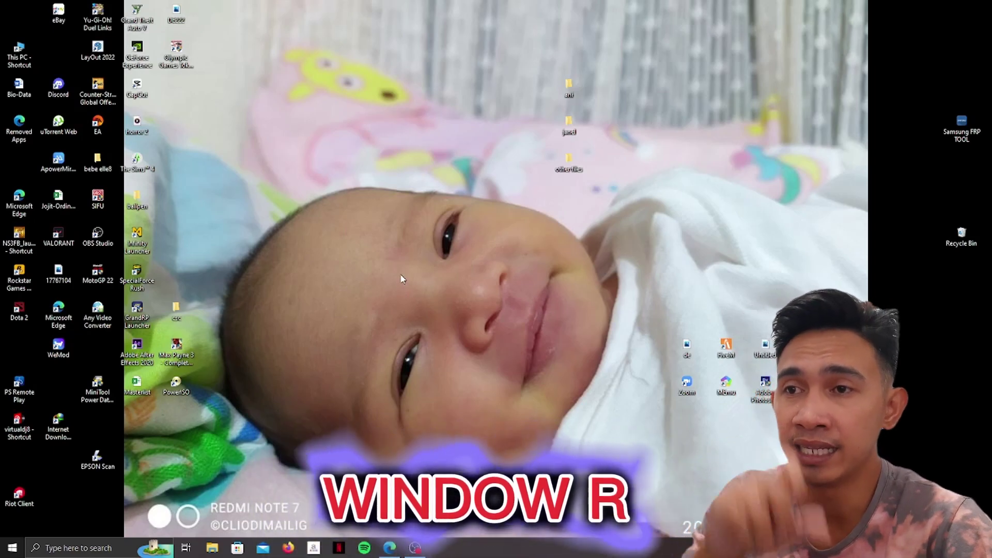
# - Open the prefetch folder through the Run dialog and grant permanent access to it
pyautogui.press('super+r')
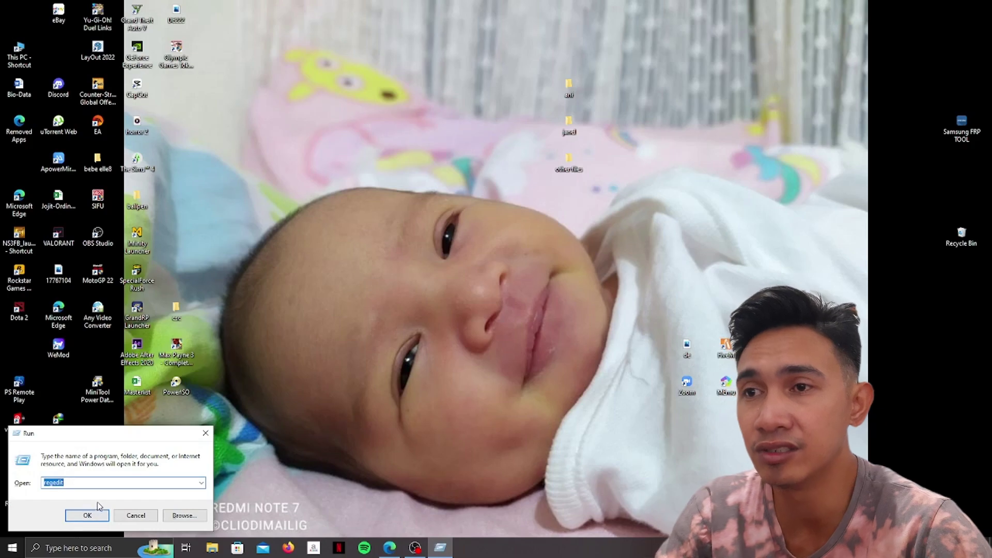
pyautogui.write('prefetc')
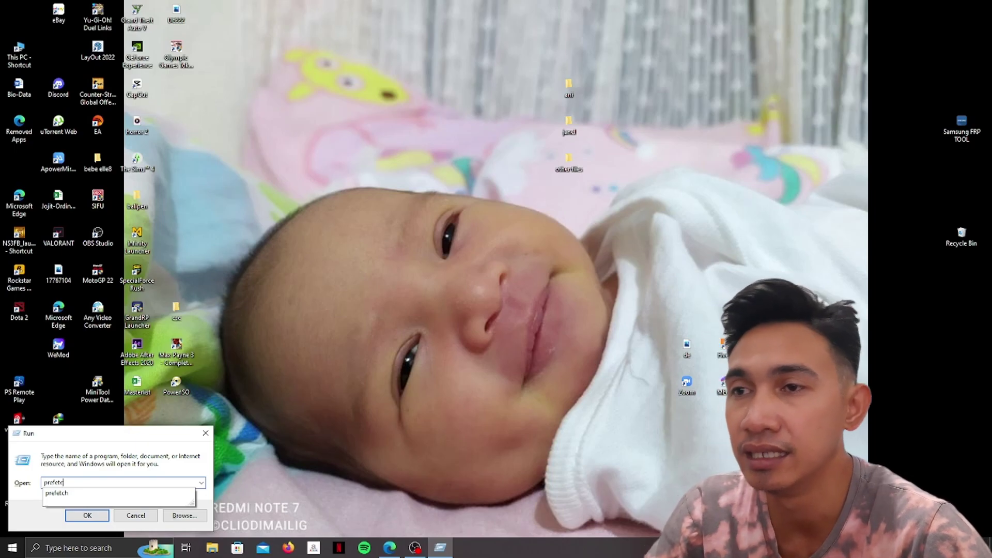
pyautogui.write('hh')
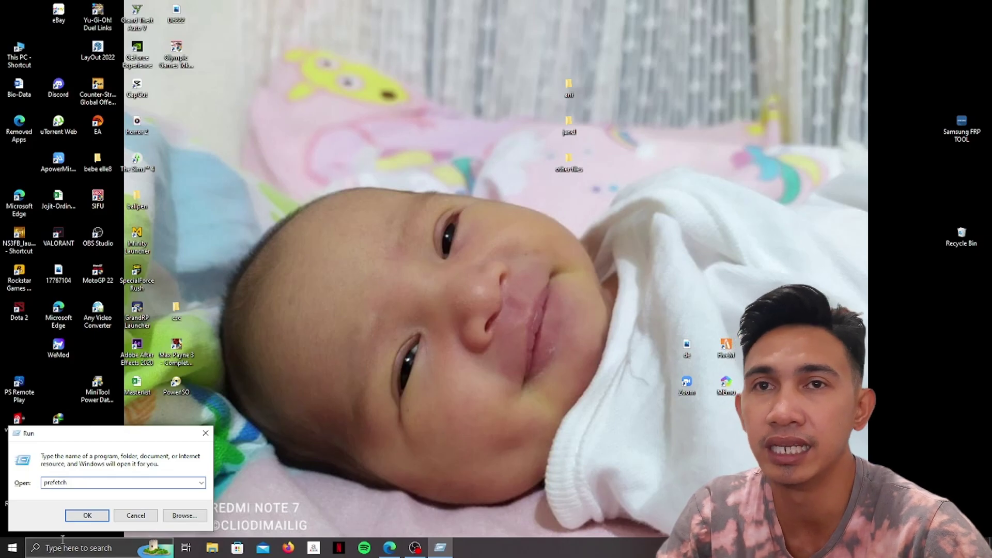
pyautogui.click(77, 517)
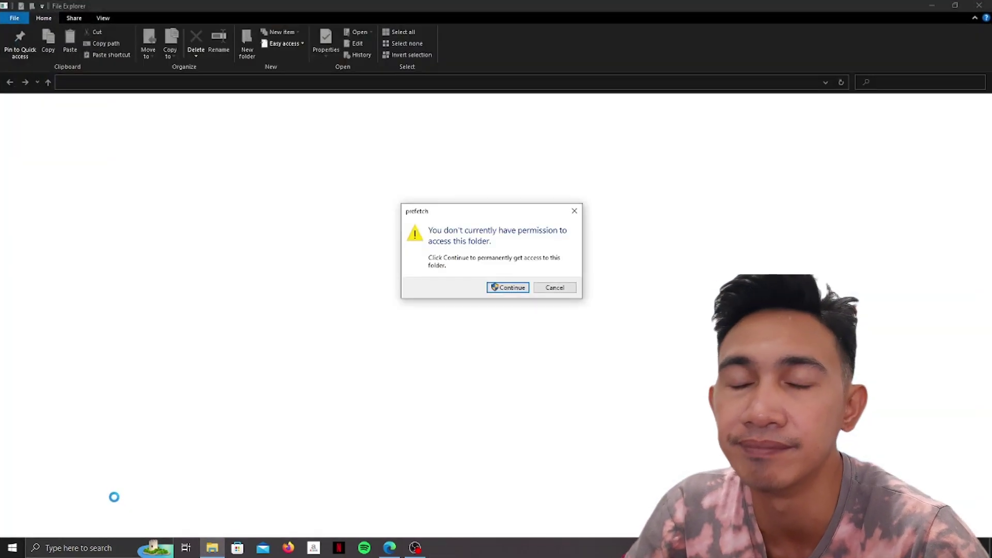
pyautogui.click(499, 288)
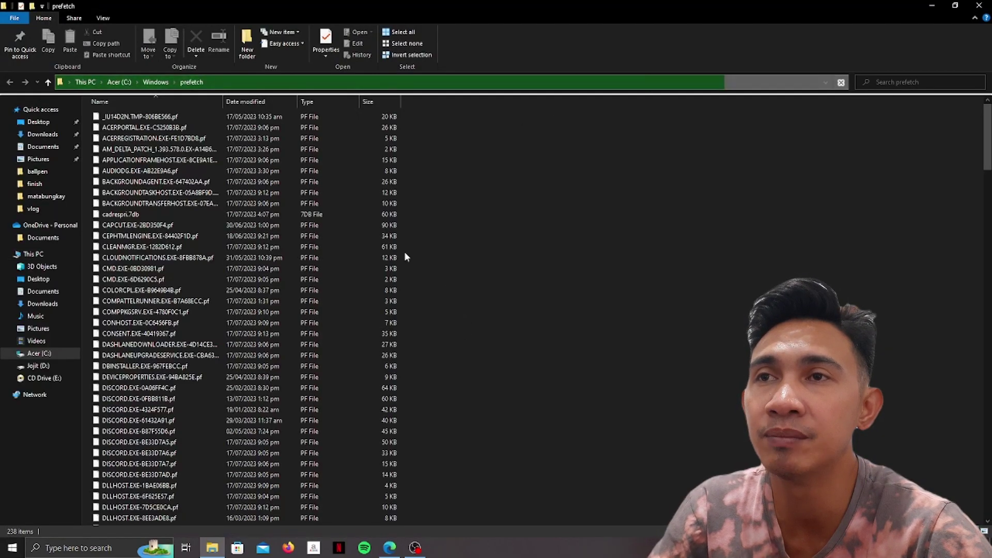
# - Delete all files in the prefetch folder, skipping every item in use, and close the folder window
pyautogui.click(240, 183)
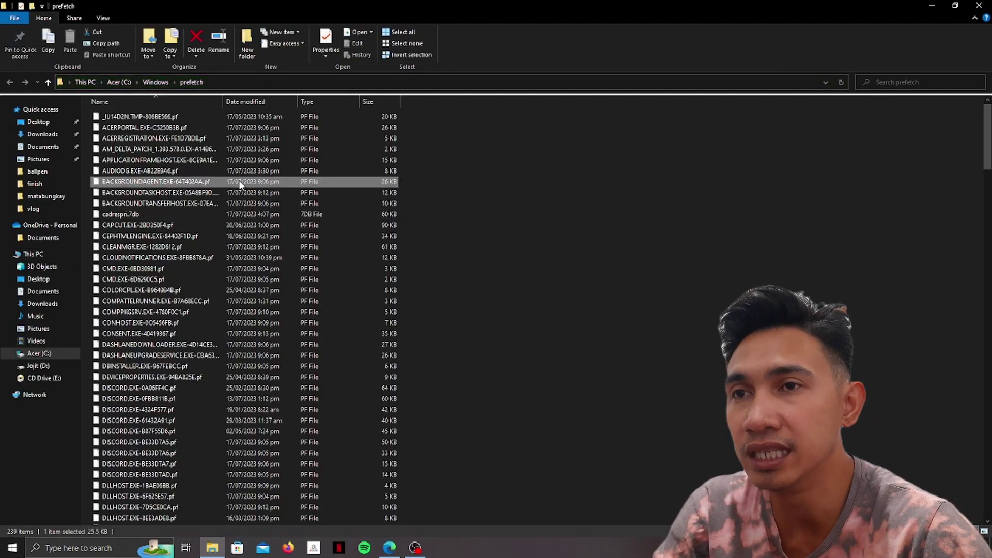
pyautogui.hotkey('ctrl', 'a')
pyautogui.rightClick(173, 224)
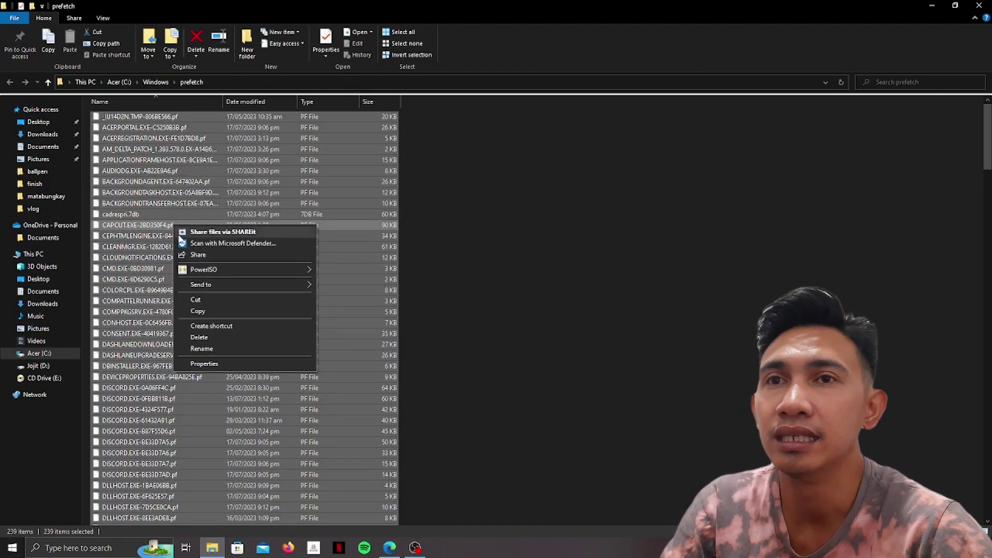
pyautogui.click(211, 339)
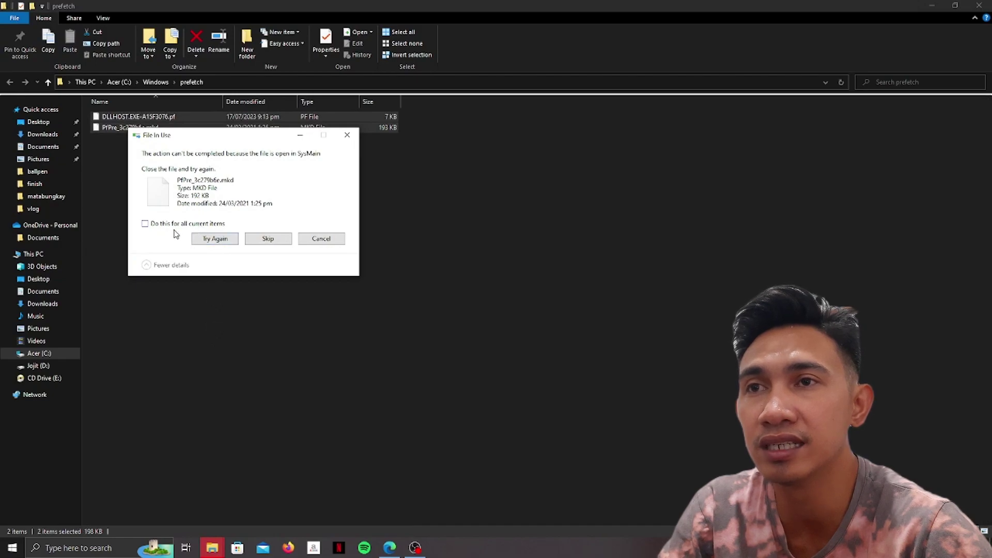
pyautogui.click(145, 224)
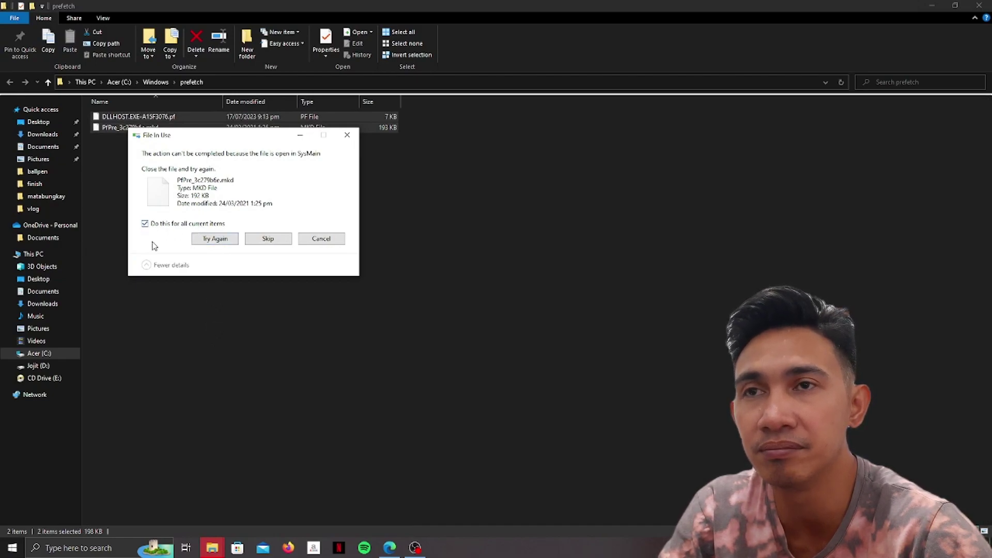
pyautogui.click(268, 240)
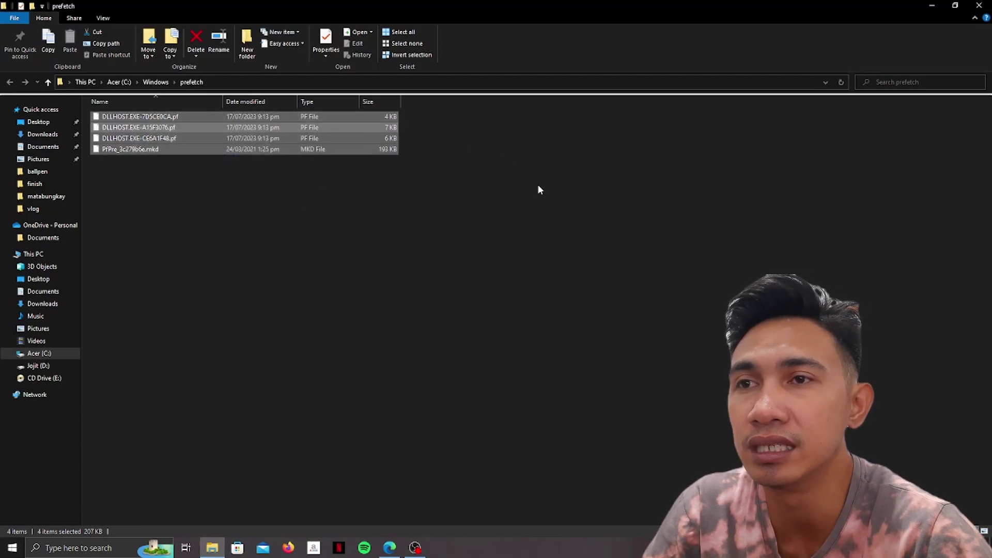
pyautogui.click(983, 5)
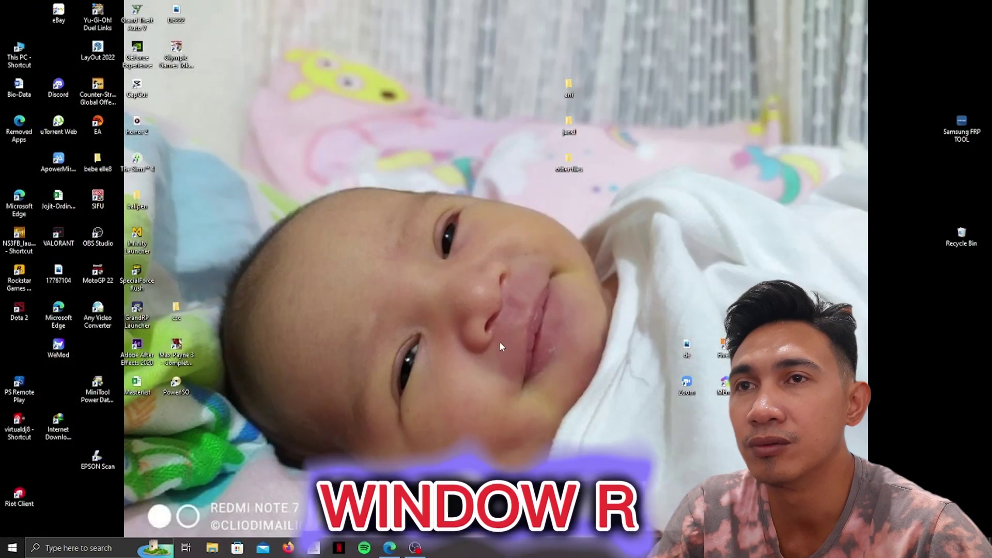
# - Open the Windows Temp folder by running temp from the Run dialog
pyautogui.press('super+r')
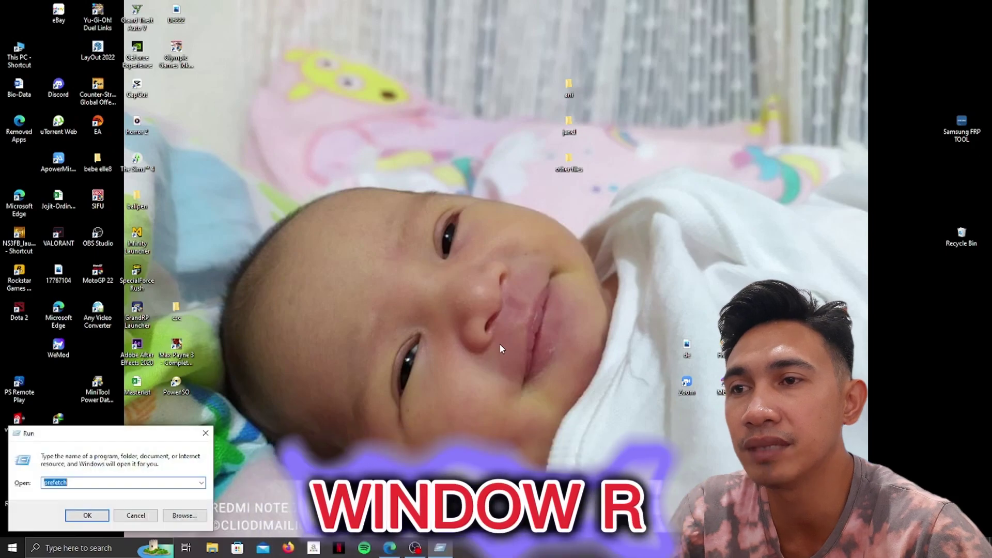
pyautogui.write('%temp%')
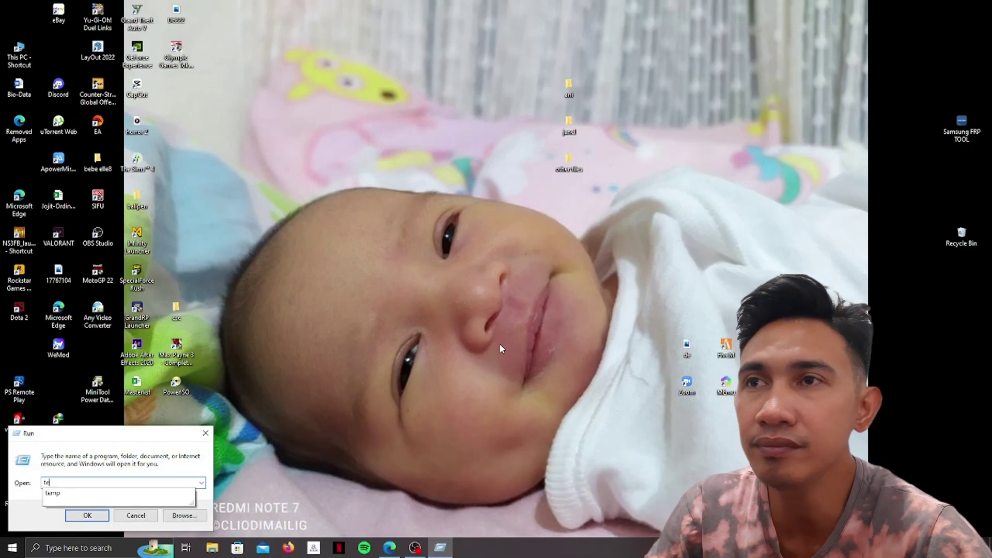
pyautogui.press('Return')
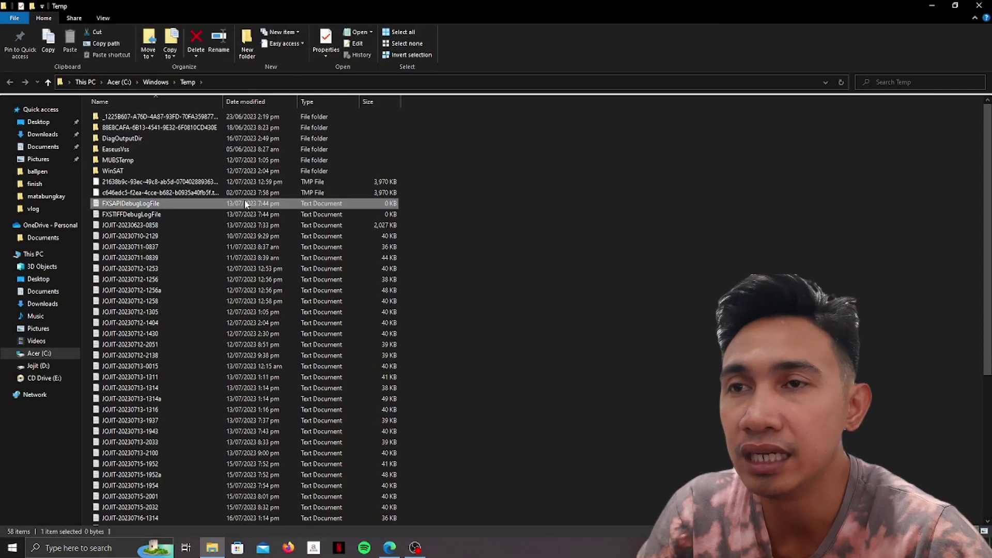
# - Delete everything in the Temp folder, granting administrator permission for all items and skipping those that cannot be removed
pyautogui.hotkey('ctrl', 'a')
pyautogui.rightClick(212, 225)
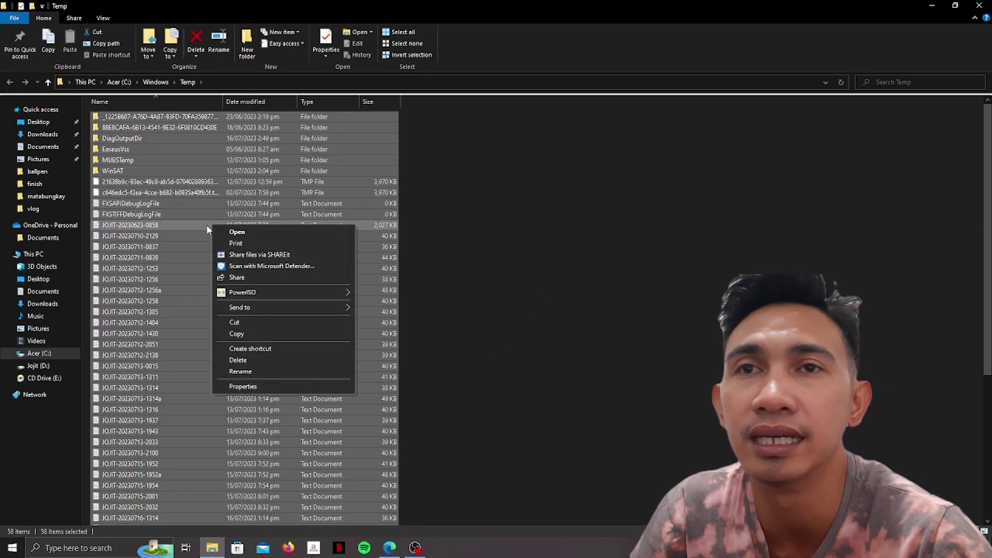
pyautogui.click(265, 360)
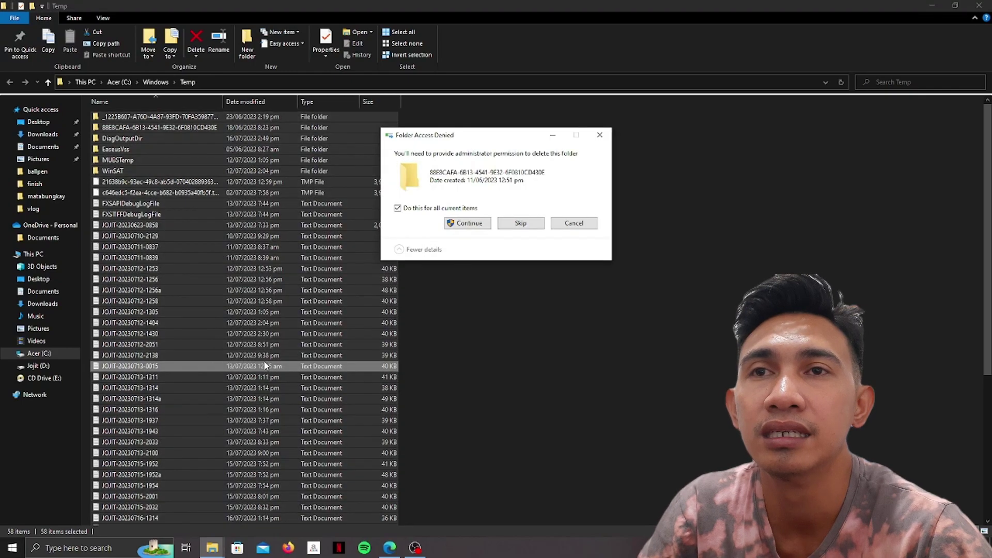
pyautogui.click(487, 224)
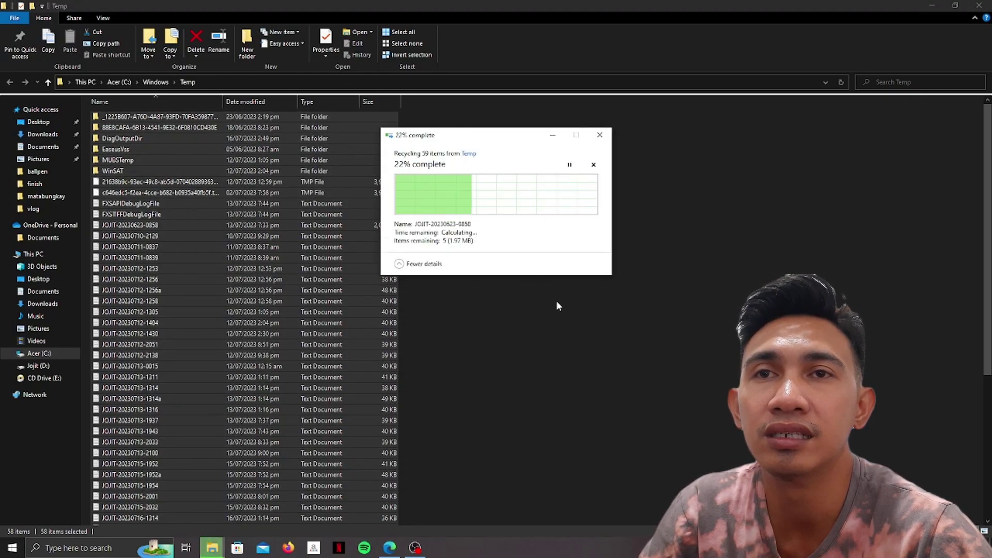
pyautogui.click(397, 231)
pyautogui.click(520, 247)
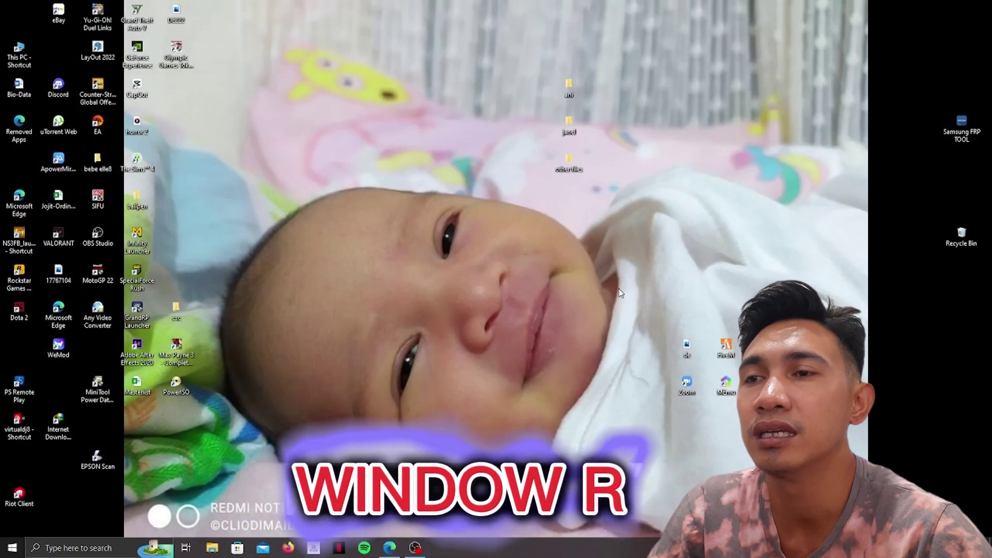
# - Open the user's local temporary files folder by running %temp% from the Run dialog
pyautogui.press('super+r')
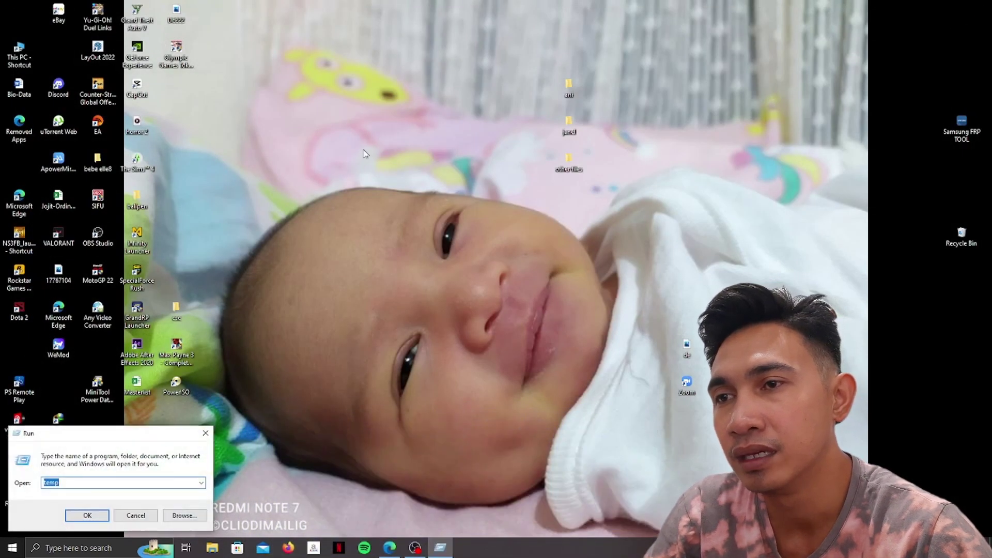
pyautogui.write('%')
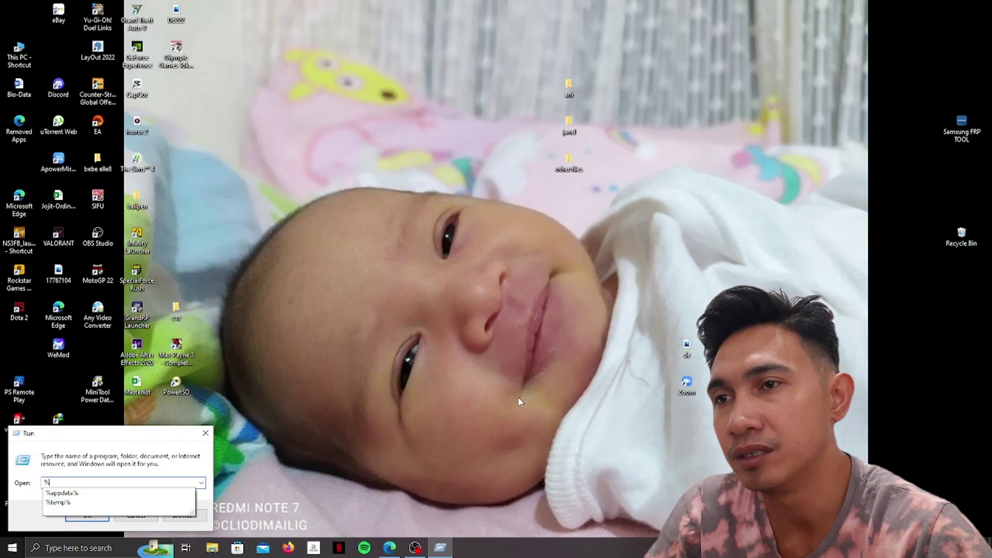
pyautogui.write('temp%')
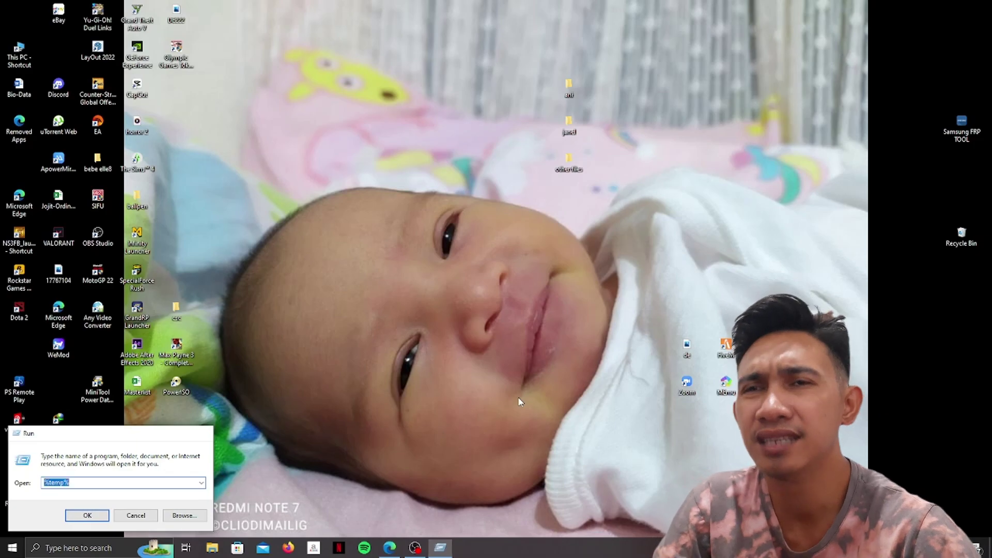
pyautogui.press('Return')
# - Delete everything in the local Temp folder, granting administrator permission and skipping all items in use, and close the folder window
pyautogui.click(196, 205)
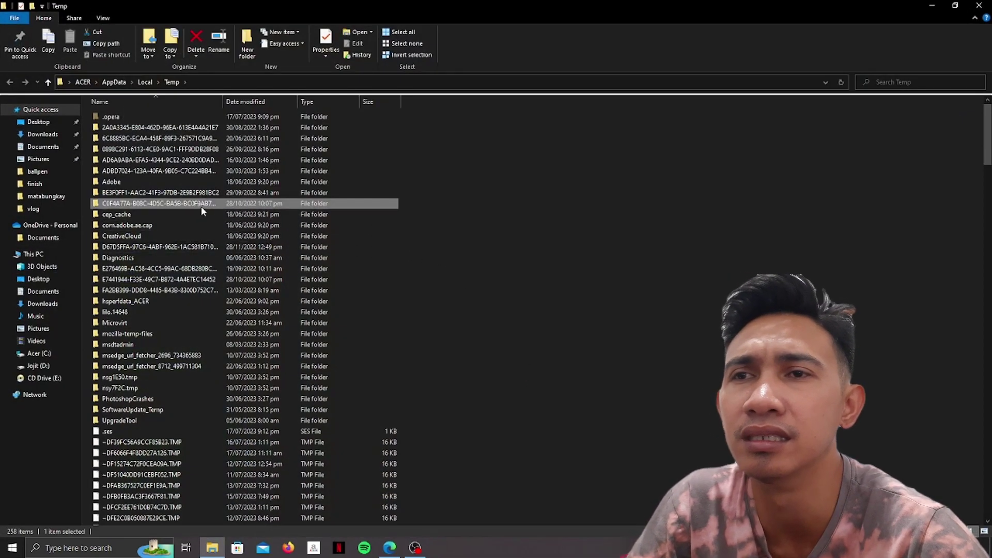
pyautogui.hotkey('ctrl', 'a')
pyautogui.rightClick(216, 206)
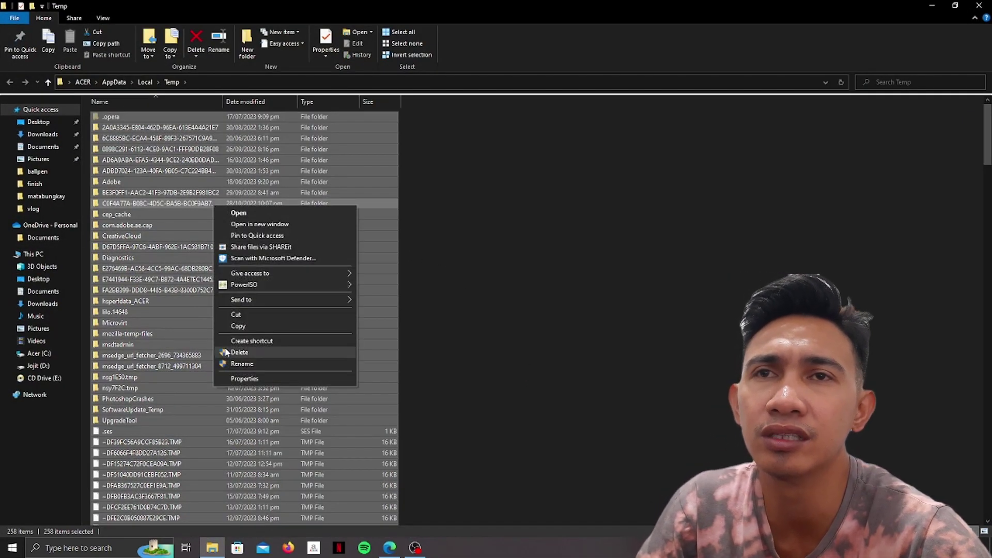
pyautogui.click(243, 352)
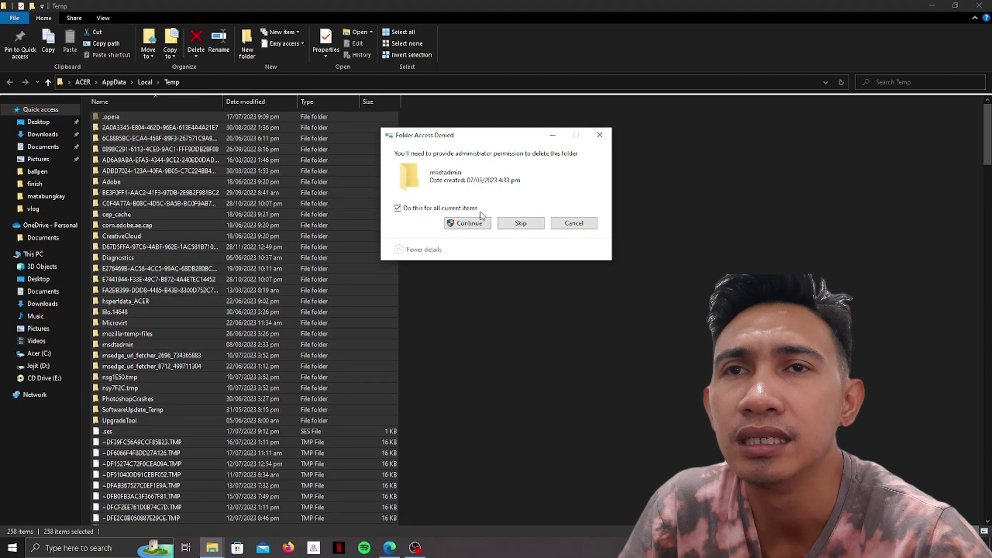
pyautogui.click(469, 226)
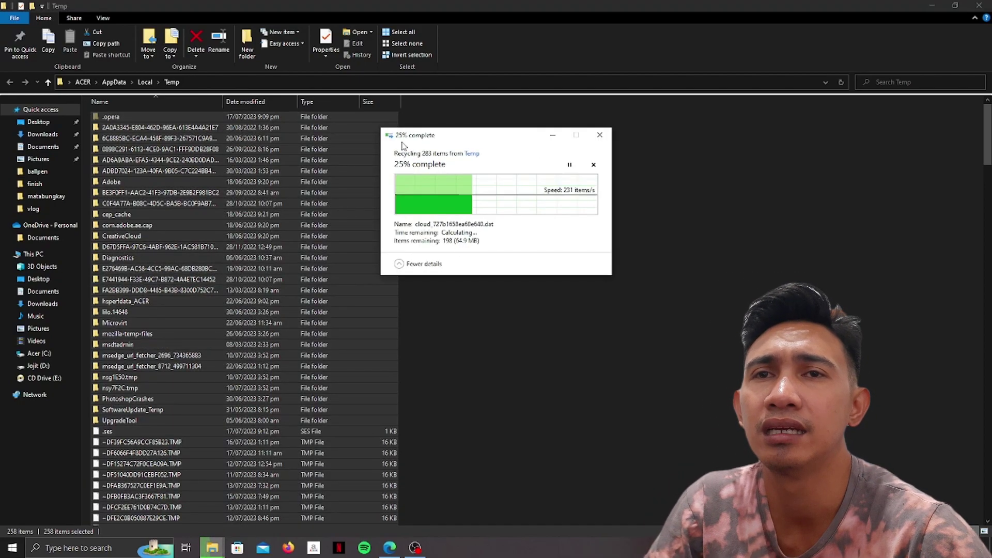
pyautogui.click(403, 231)
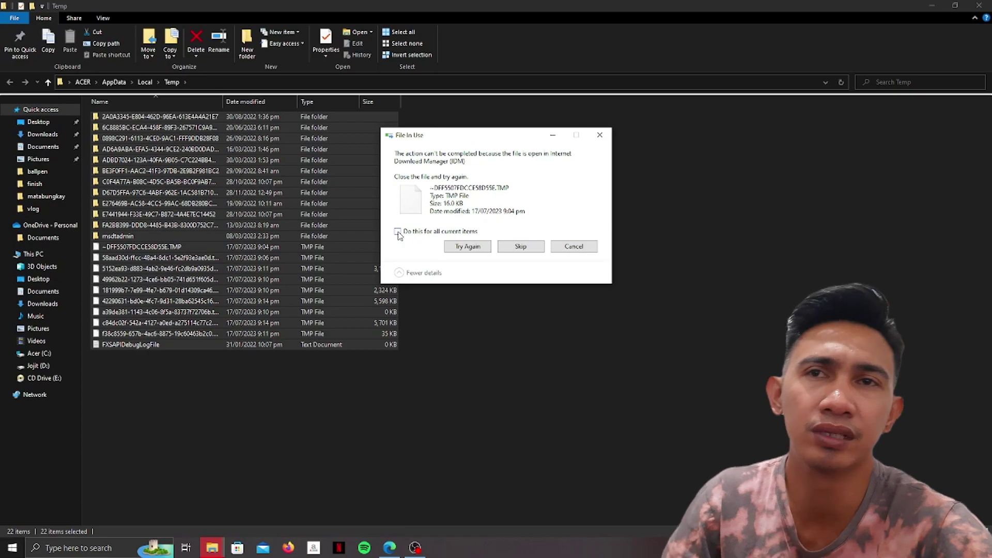
pyautogui.click(519, 246)
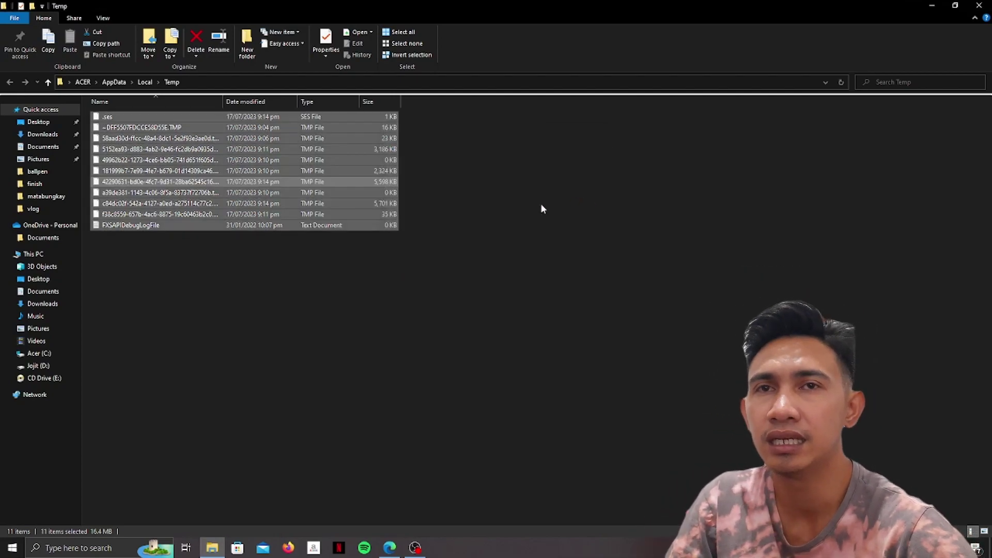
pyautogui.click(978, 6)
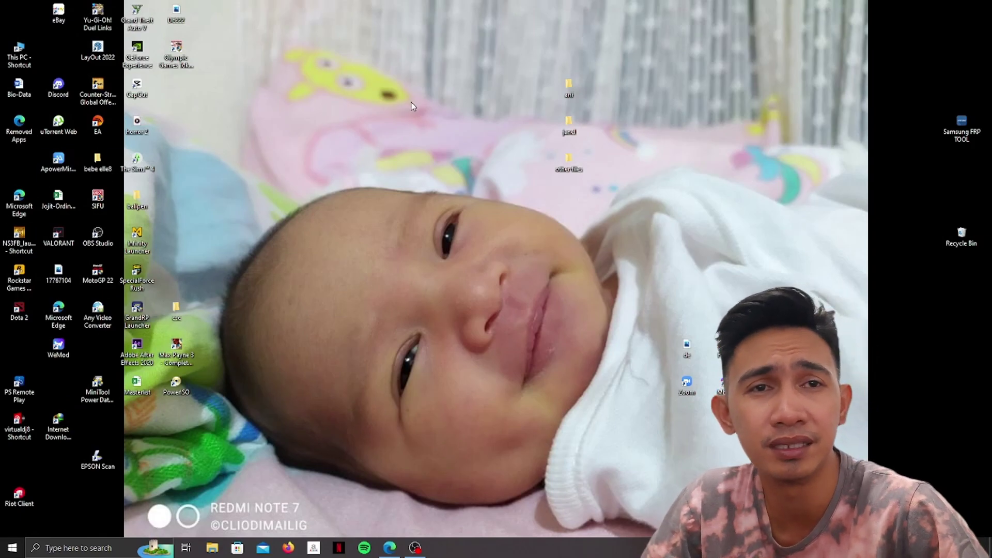
# - Check the contents of the "other files" folder and the two folders above it on the desktop
pyautogui.doubleClick(568, 160)
pyautogui.click(978, 6)
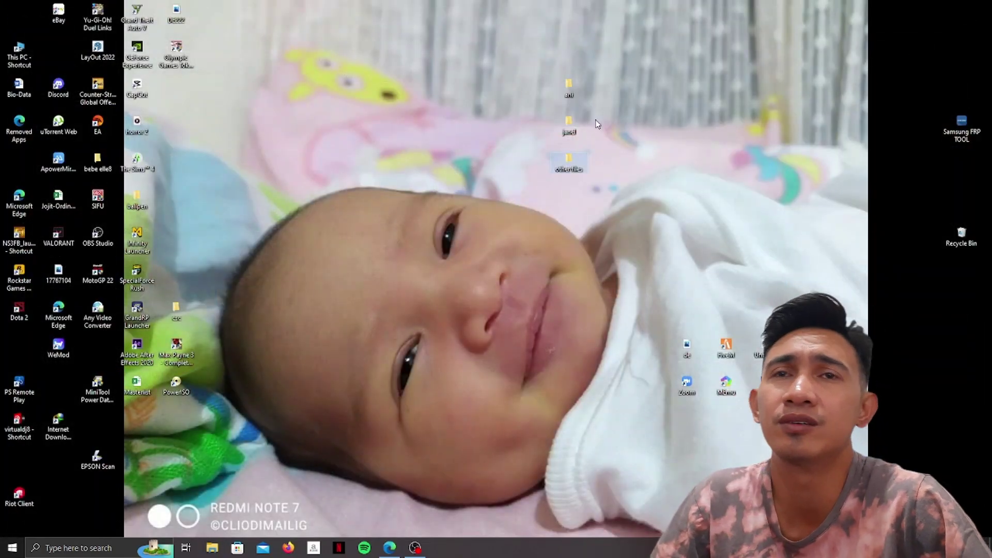
pyautogui.doubleClick(568, 124)
pyautogui.click(978, 5)
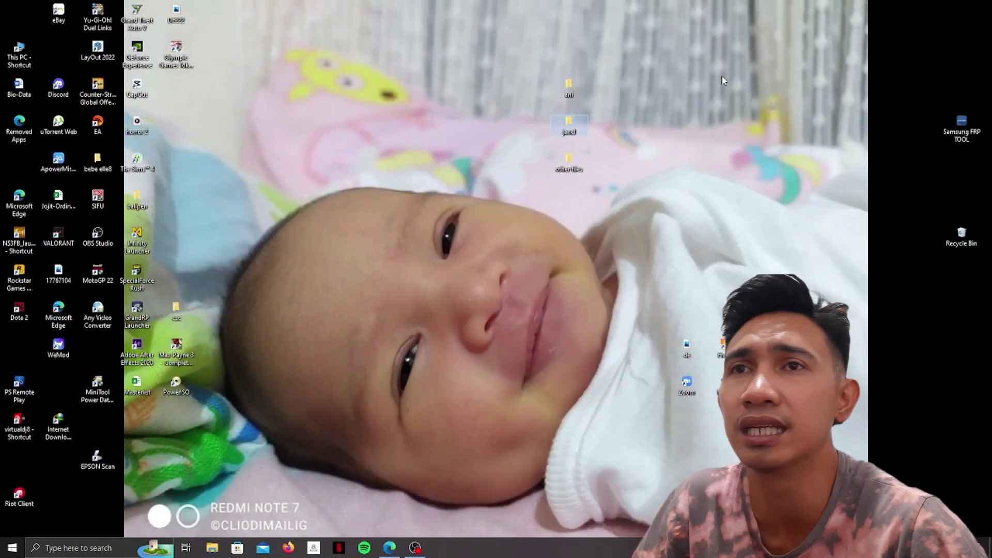
pyautogui.doubleClick(569, 92)
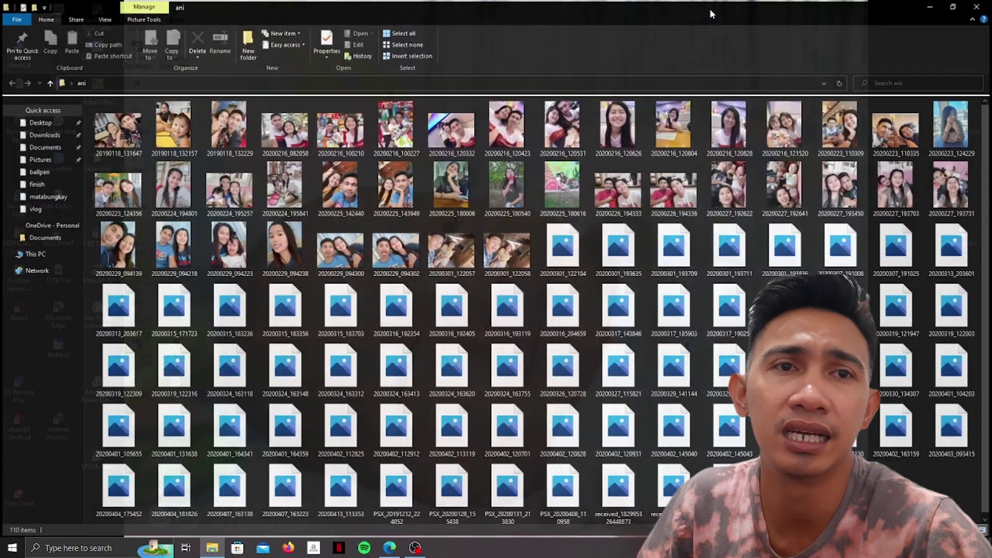